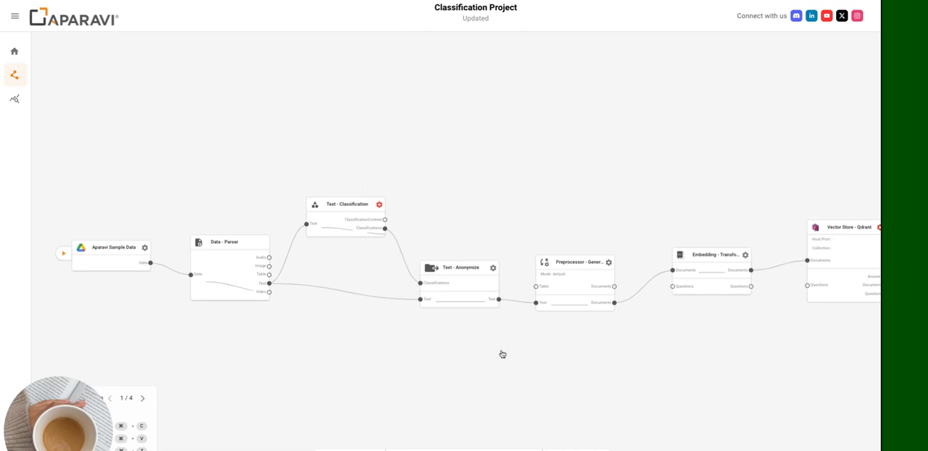
pyautogui.click(14, 76)
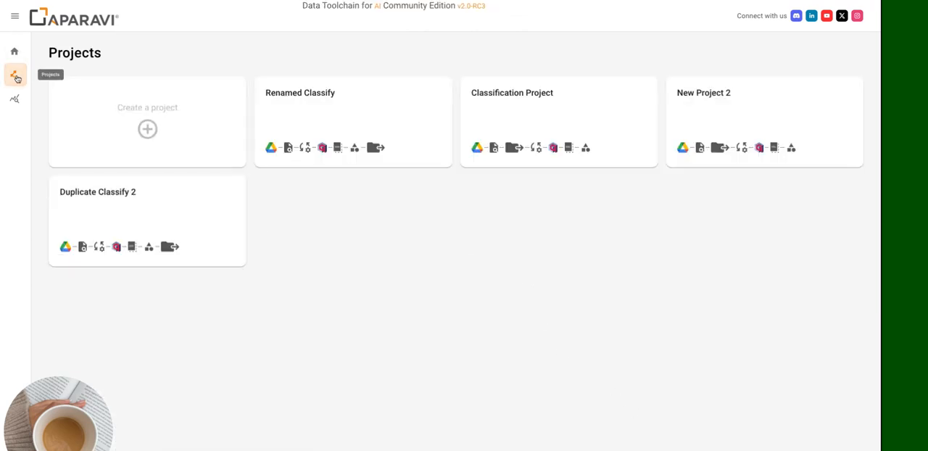
pyautogui.click(180, 127)
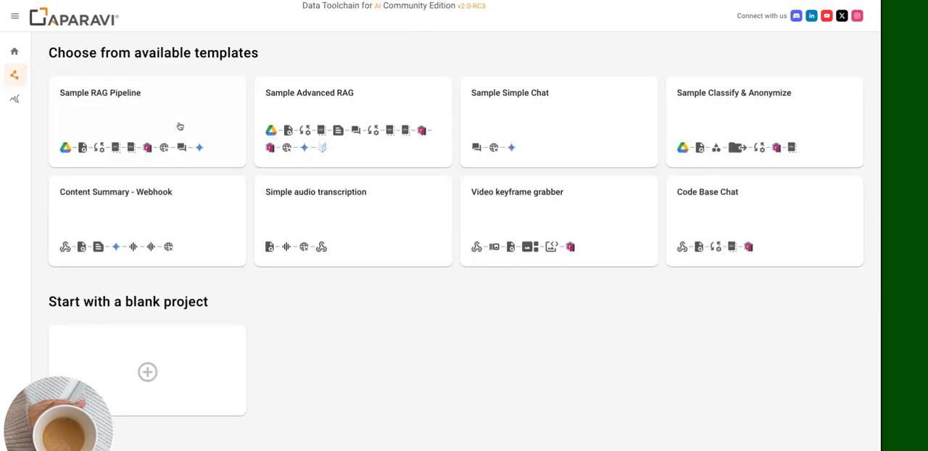
pyautogui.click(752, 126)
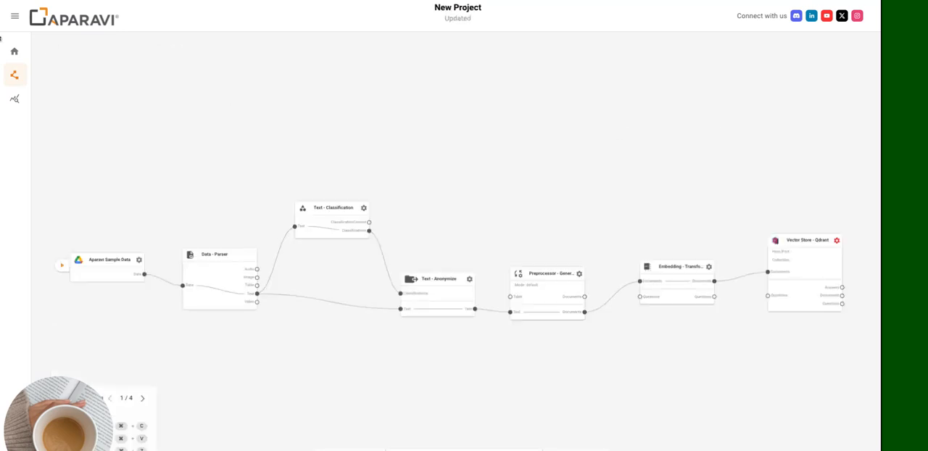
pyautogui.click(14, 74)
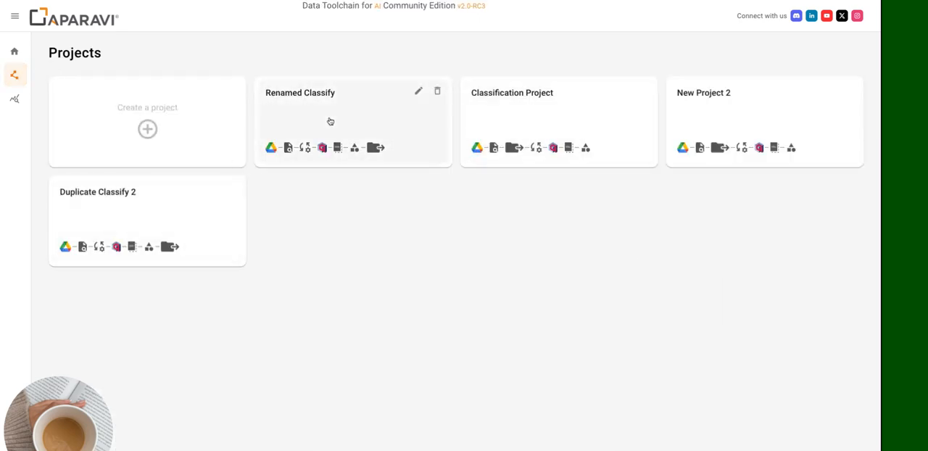
# Open the Classification Project and the settings of its Text - Classification node
pyautogui.click(499, 119)
pyautogui.moveTo(362, 218)
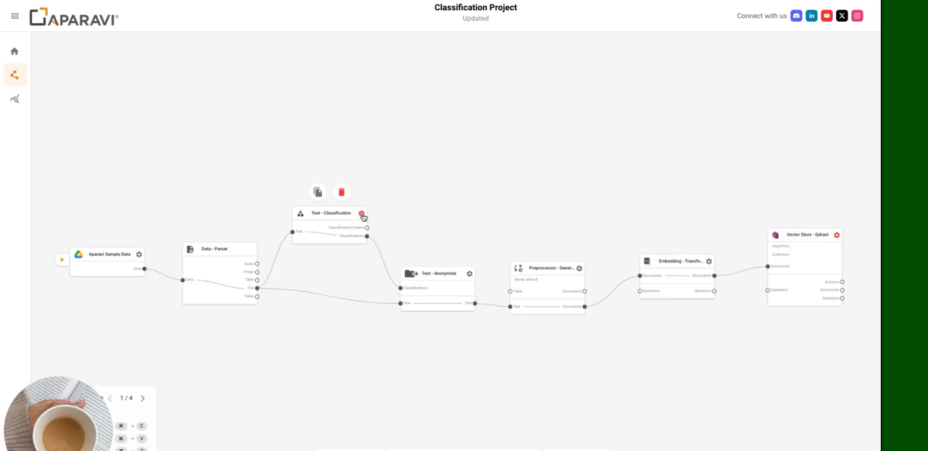
pyautogui.click(362, 215)
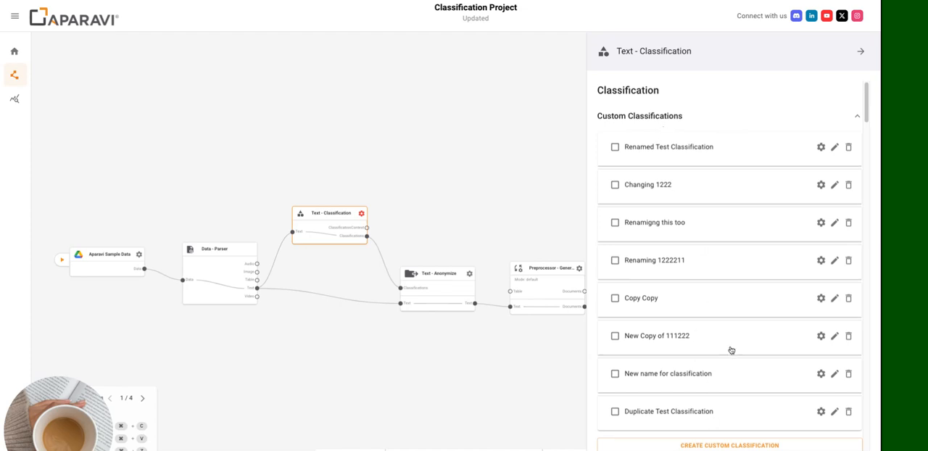
pyautogui.scroll(-2, 729, 349)
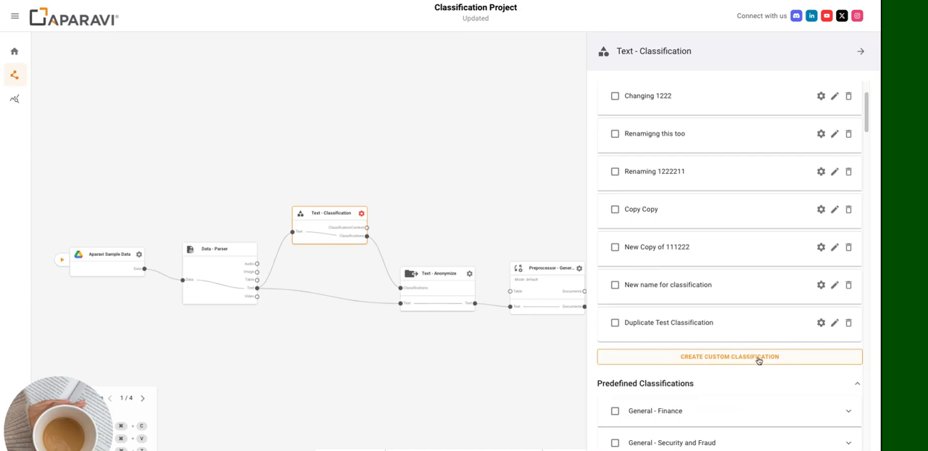
pyautogui.scroll(2, 730, 332)
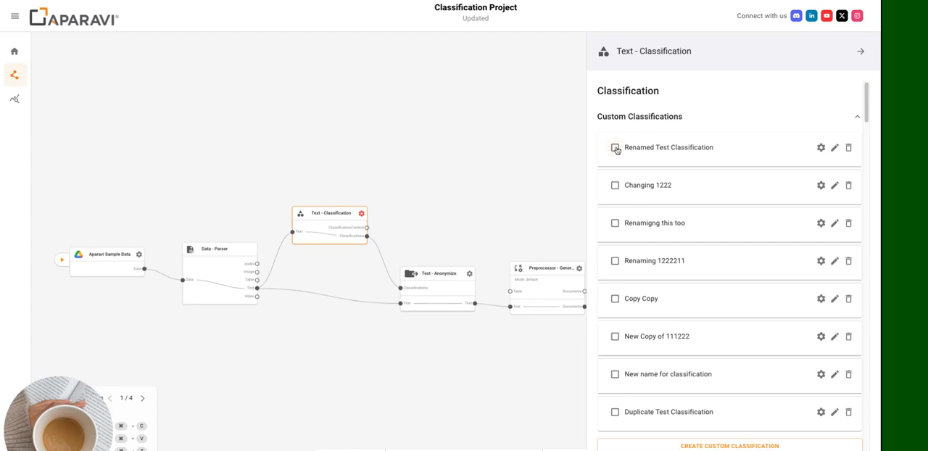
# Enable only the Renamed Test Classification entry among the custom classifications
pyautogui.click(616, 148)
pyautogui.click(615, 187)
pyautogui.click(615, 187)
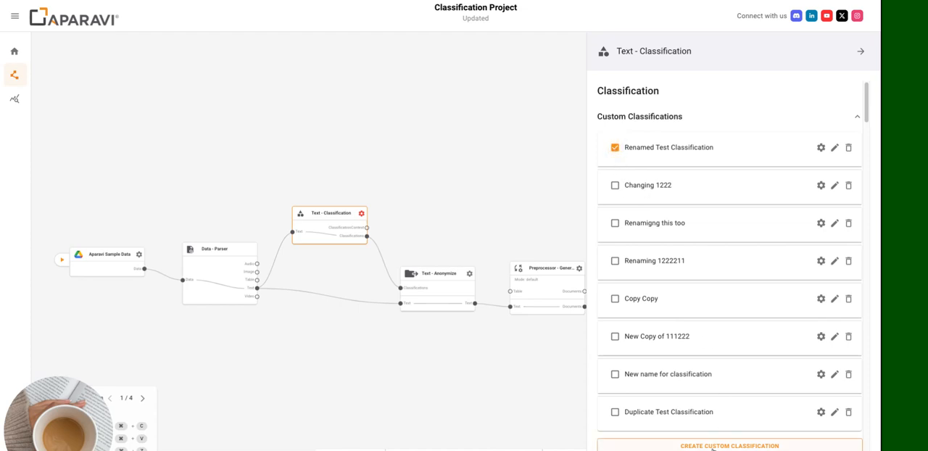
# Start a new custom classification and place an And operator on its canvas
pyautogui.click(712, 446)
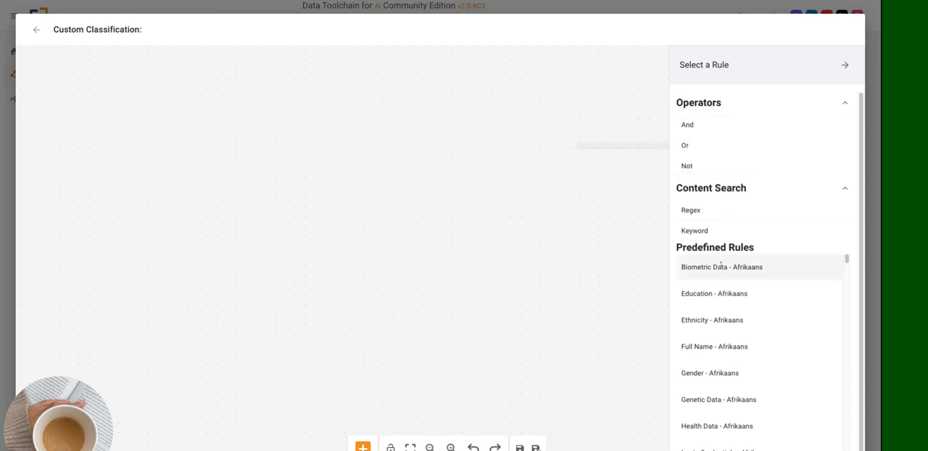
pyautogui.click(691, 130)
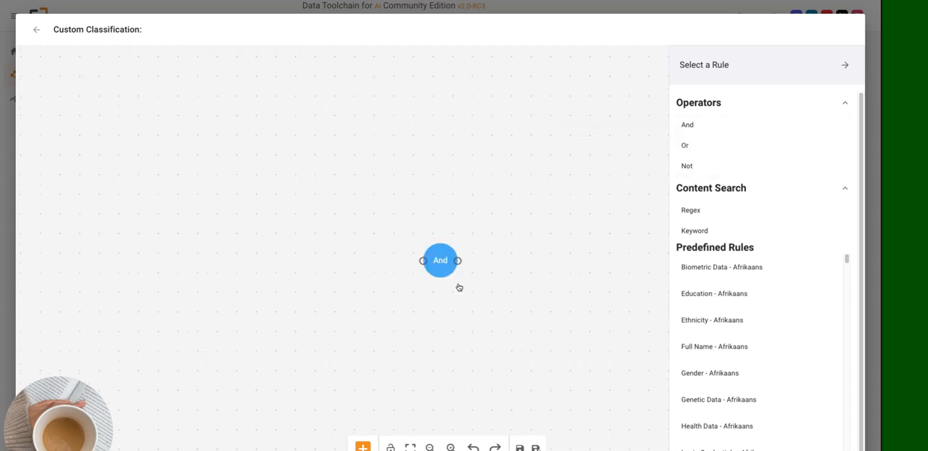
pyautogui.moveTo(447, 267); pyautogui.dragTo(325, 248)
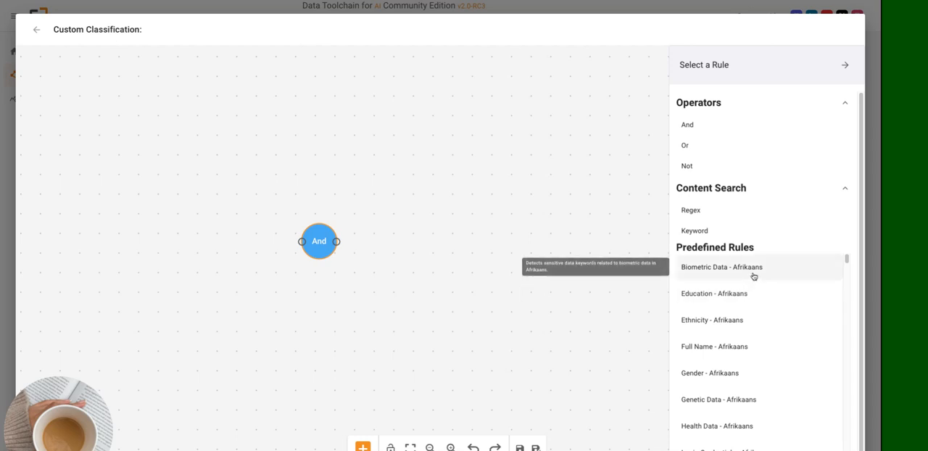
# Add the predefined rules Biometric Data - Afrikaans and Education - Afrikaans to the custom classification
pyautogui.scroll(-1, 752, 280)
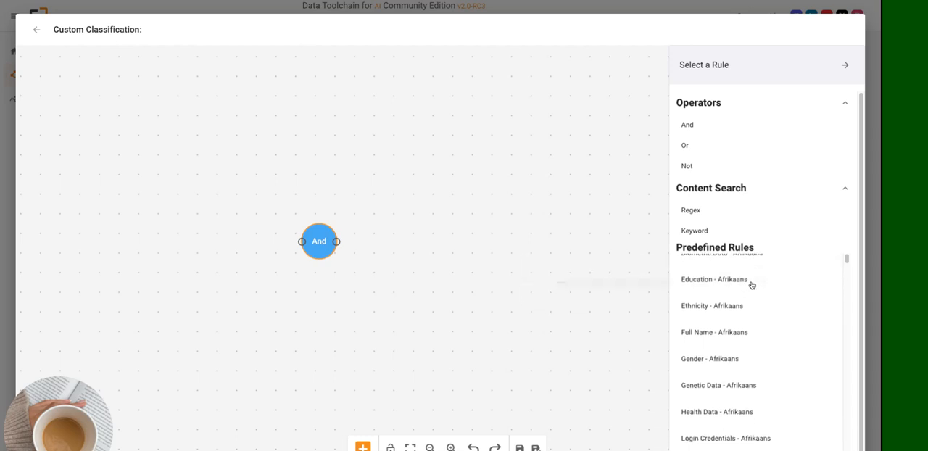
pyautogui.scroll(1, 751, 278)
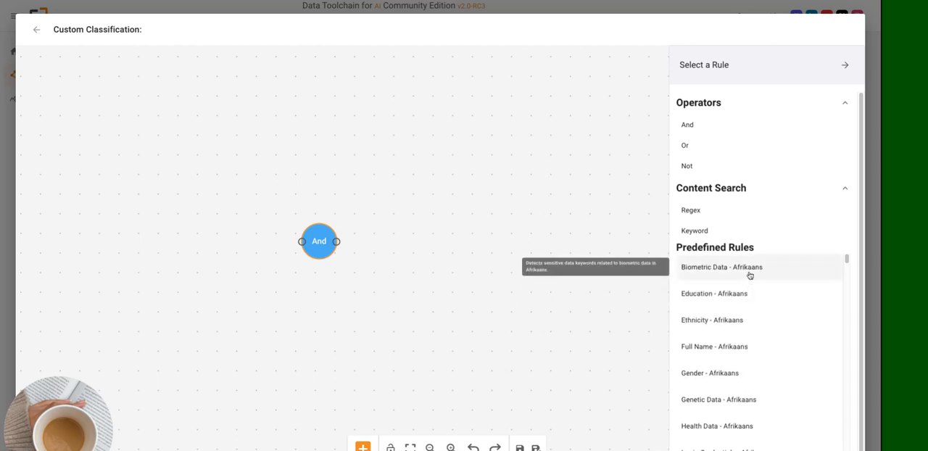
pyautogui.click(750, 274)
pyautogui.click(477, 377)
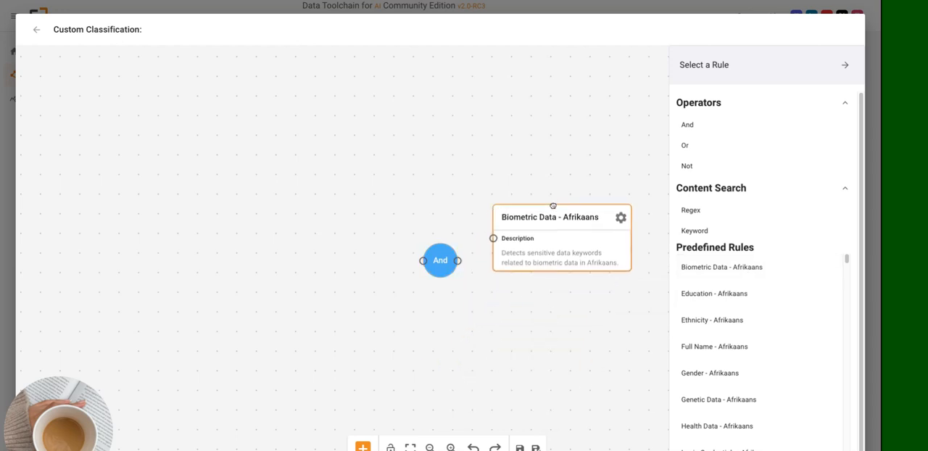
pyautogui.moveTo(553, 206); pyautogui.dragTo(562, 179)
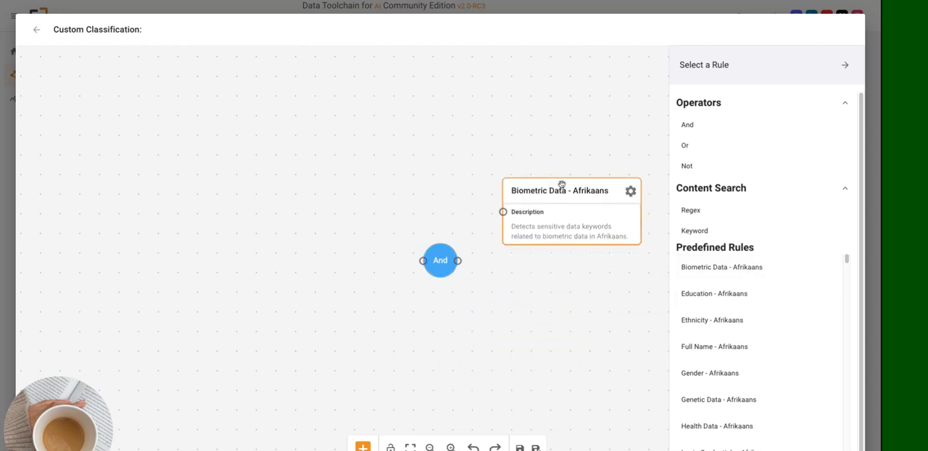
pyautogui.click(697, 295)
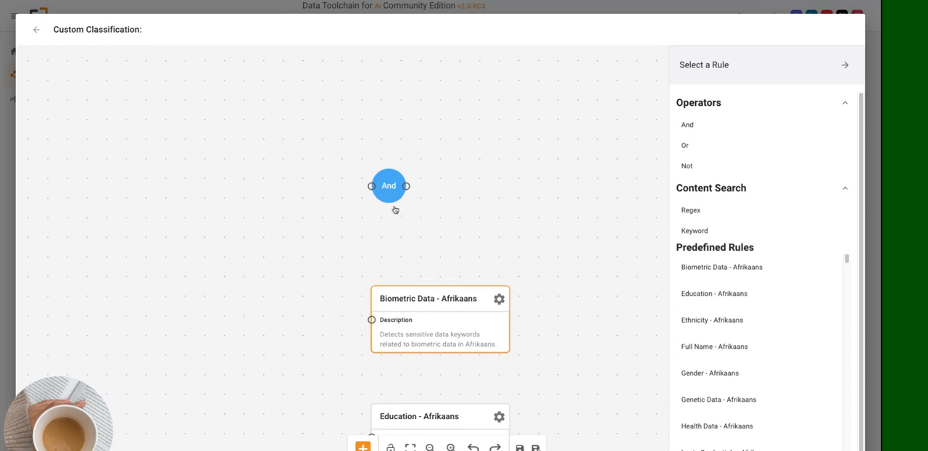
# Place the And operator beside the two rules and connect its output to both the Biometric Data and Education rules
pyautogui.moveTo(395, 203); pyautogui.dragTo(363, 254)
pyautogui.moveTo(310, 327); pyautogui.dragTo(299, 372)
pyautogui.scroll(-1, 433, 365)
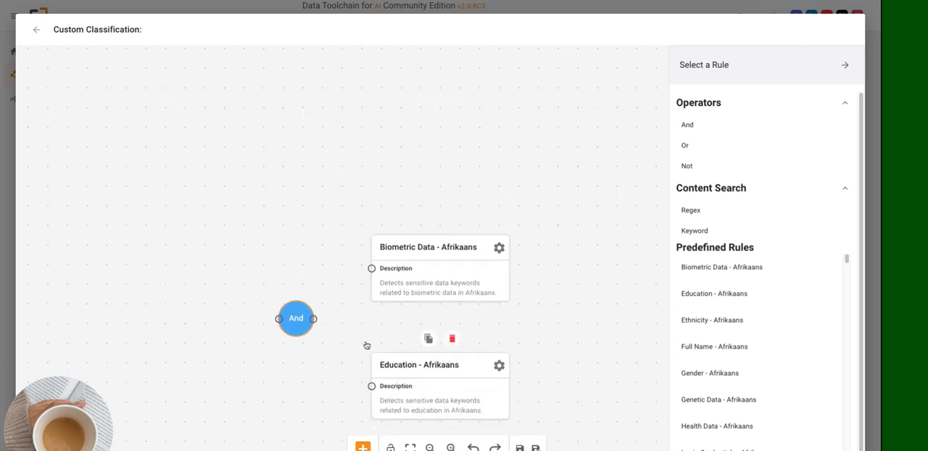
pyautogui.moveTo(314, 318); pyautogui.dragTo(371, 268)
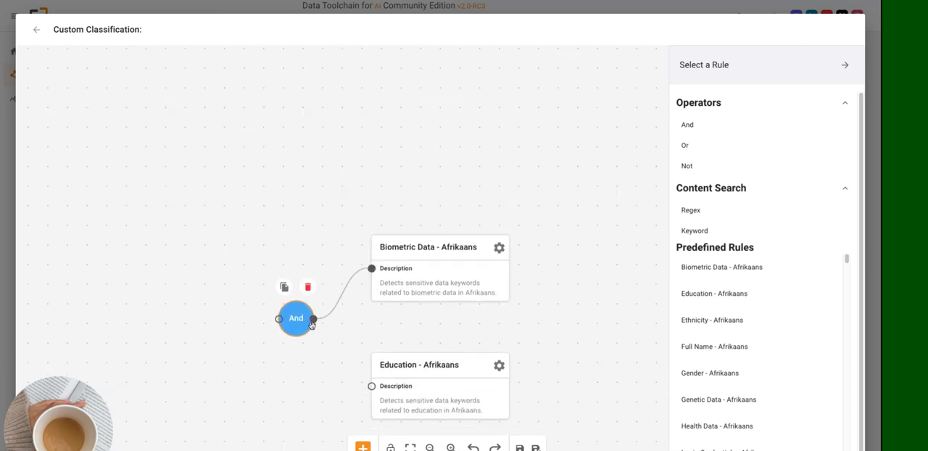
pyautogui.moveTo(314, 319); pyautogui.dragTo(371, 386)
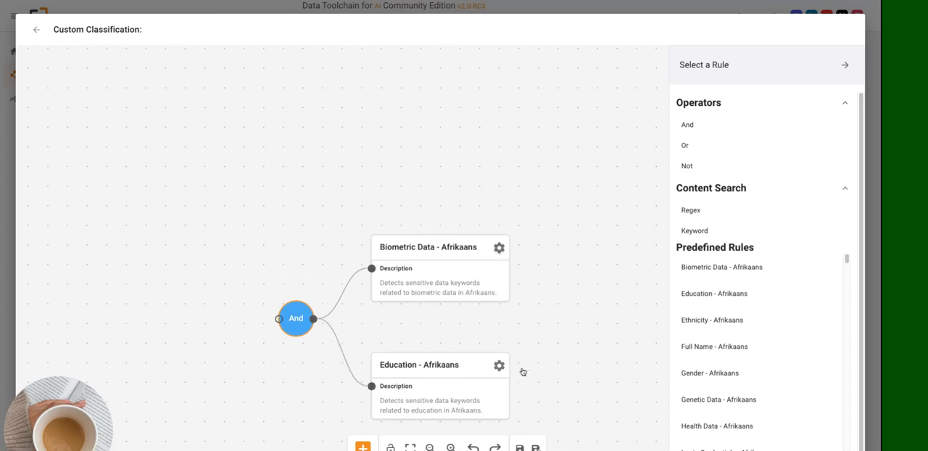
# Set the Biometric Data - Afrikaans rule's count to Less than or Equal 10 and save the rule
pyautogui.click(499, 248)
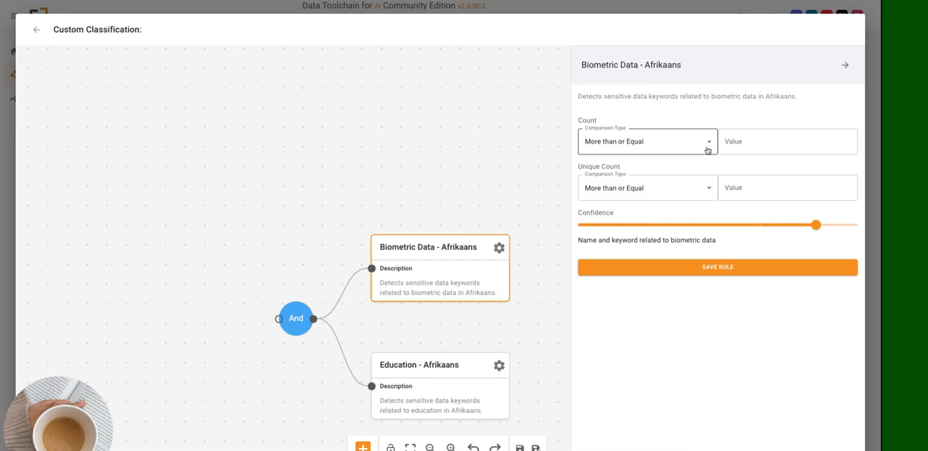
pyautogui.click(707, 146)
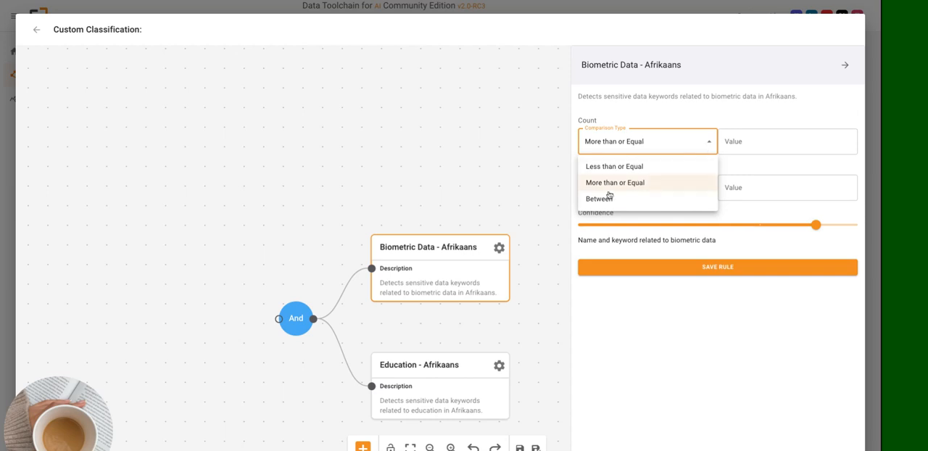
pyautogui.click(618, 168)
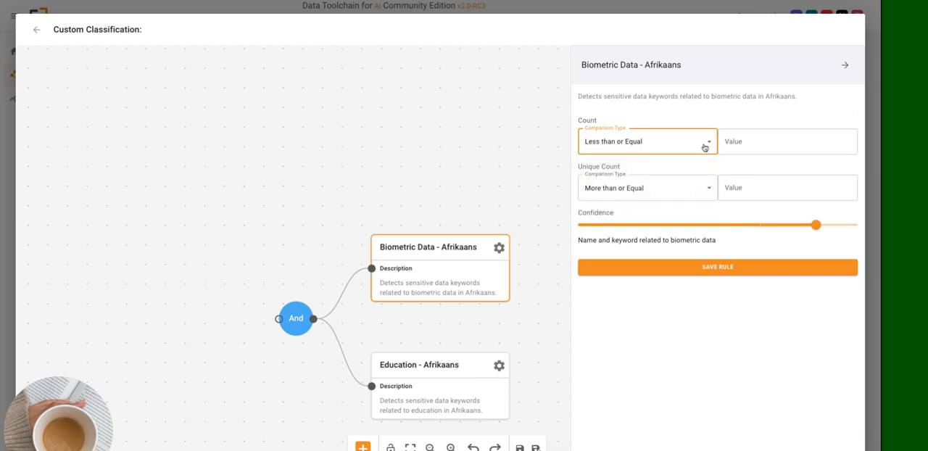
pyautogui.click(796, 147)
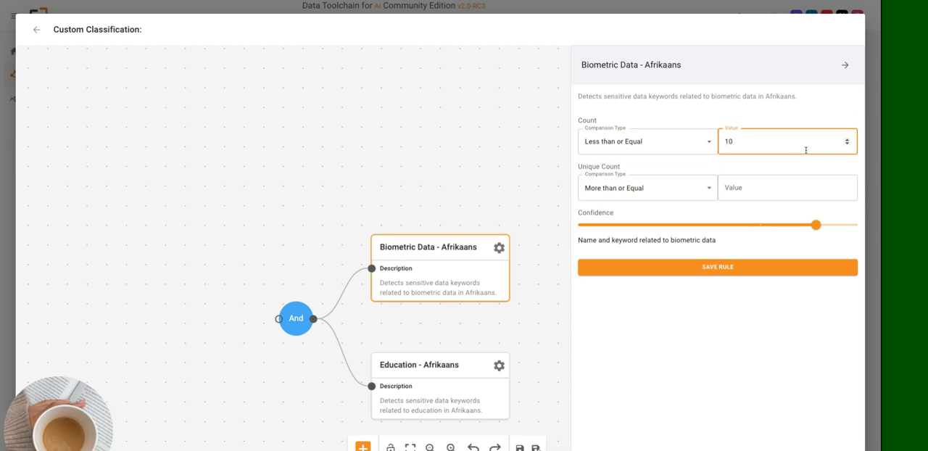
pyautogui.moveTo(824, 230)
pyautogui.mouseDown()
pyautogui.moveTo(733, 236)
pyautogui.moveTo(814, 225)
pyautogui.mouseUp()
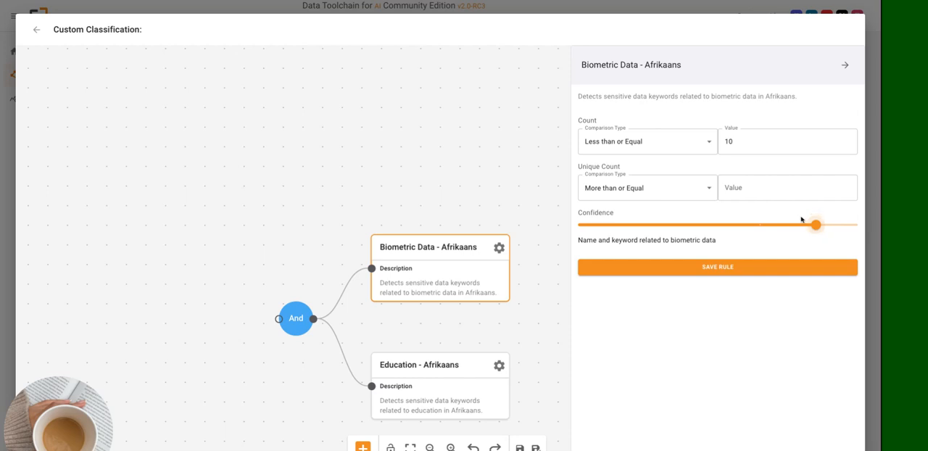
pyautogui.click(802, 274)
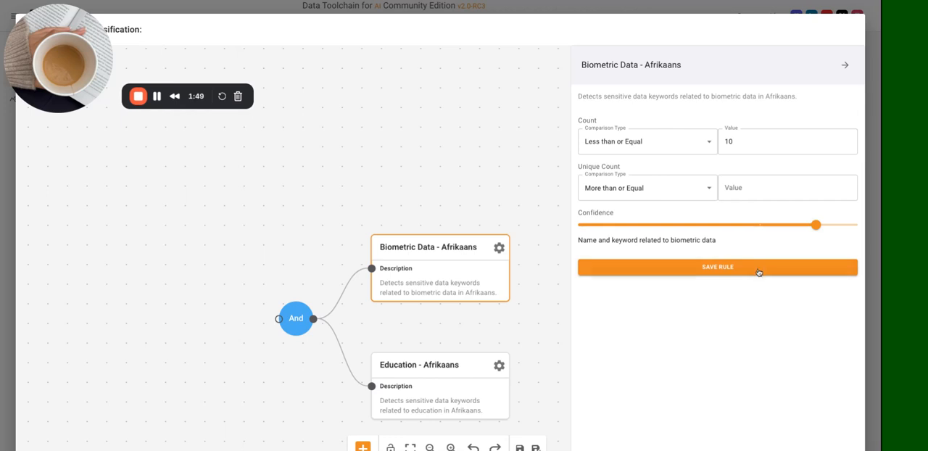
# Set the Education - Afrikaans rule's unique count to Between 10 and 20, save the rule and close its settings
pyautogui.click(499, 367)
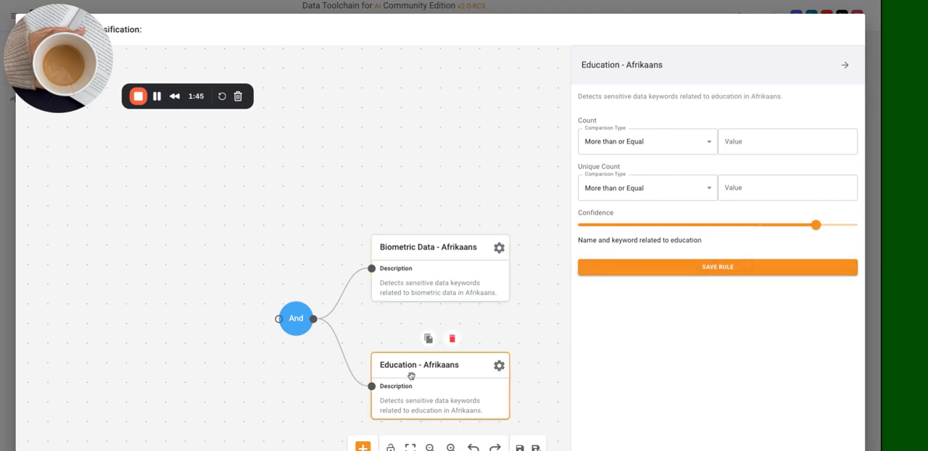
pyautogui.click(654, 190)
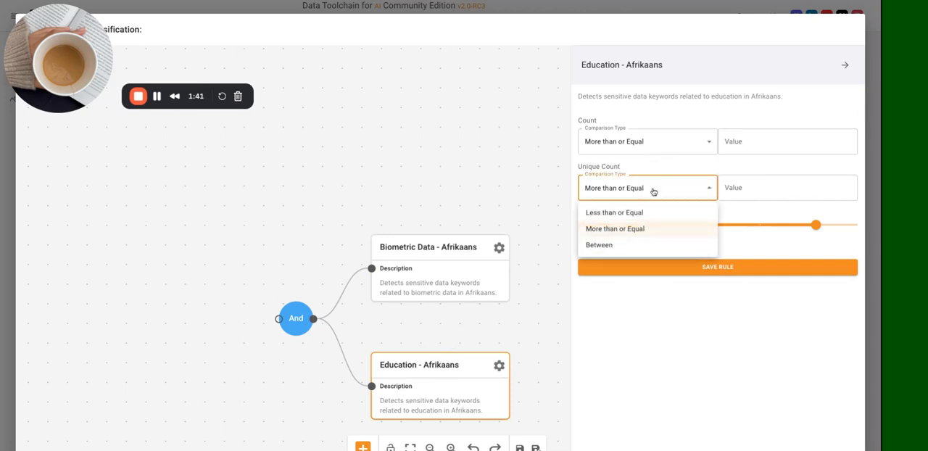
pyautogui.click(631, 246)
pyautogui.click(739, 190)
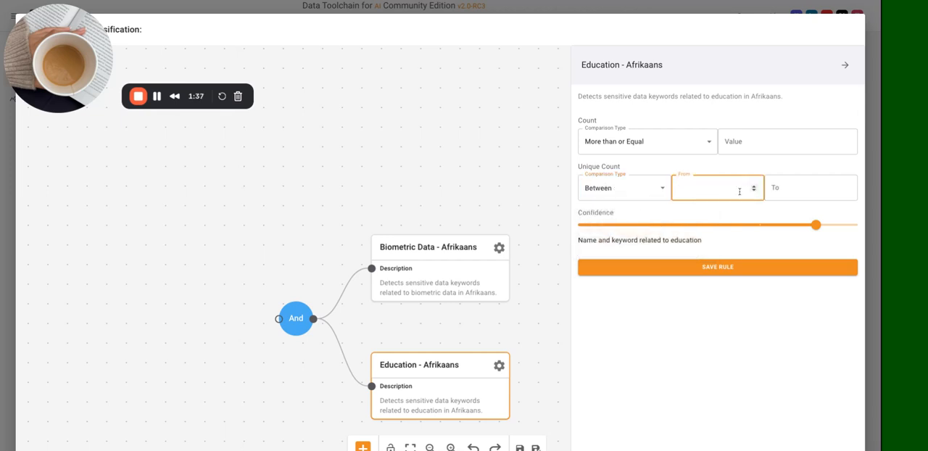
pyautogui.click(781, 190)
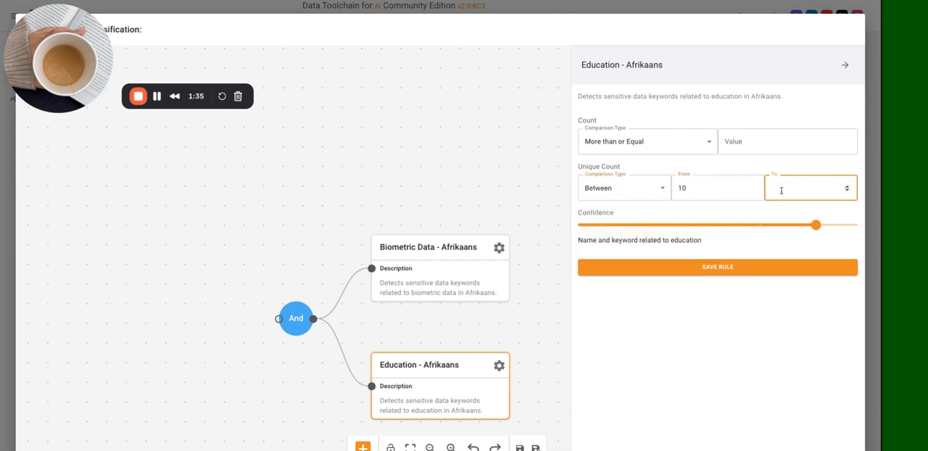
pyautogui.click(760, 270)
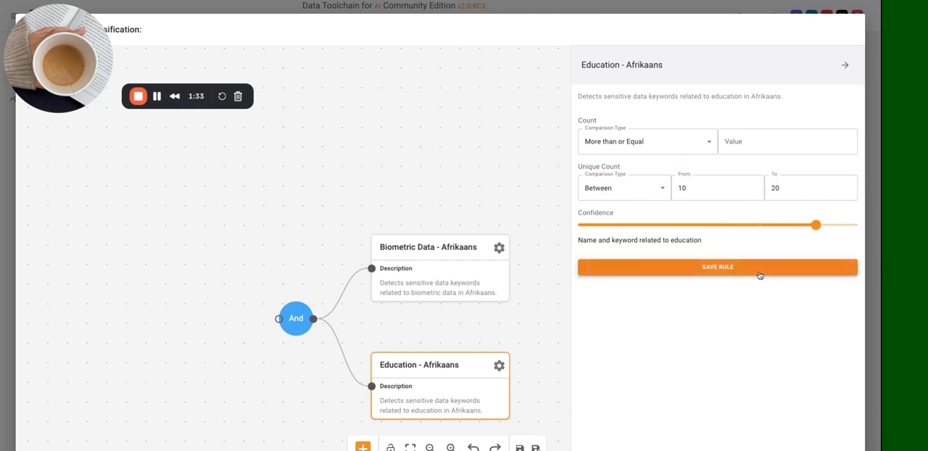
pyautogui.click(845, 65)
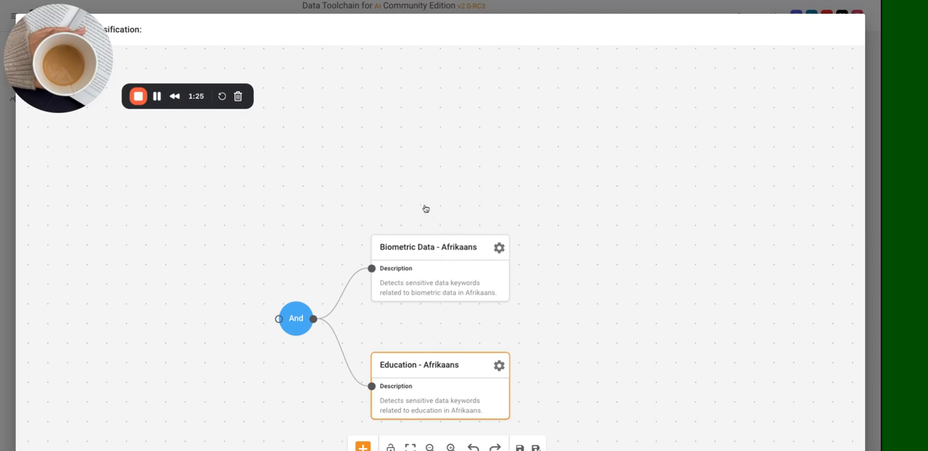
# Add an Or operator to the custom classification canvas
pyautogui.moveTo(427, 225)
pyautogui.scroll(-2, 589, 387)
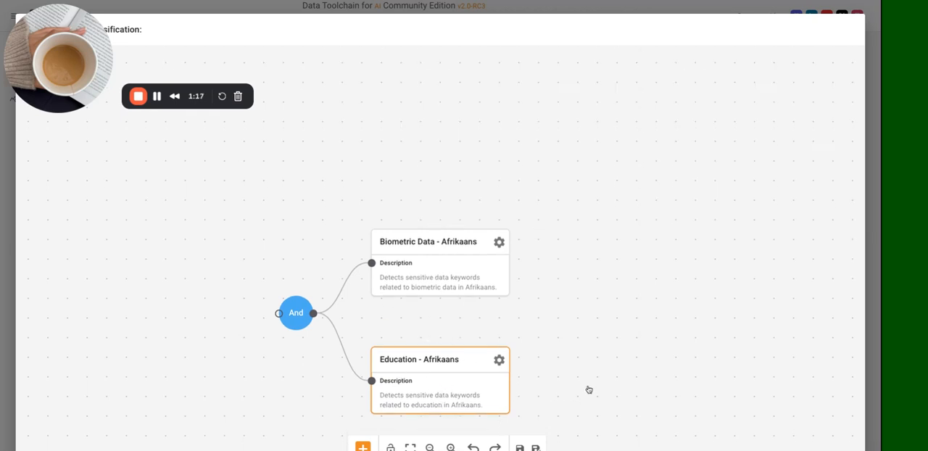
pyautogui.click(363, 447)
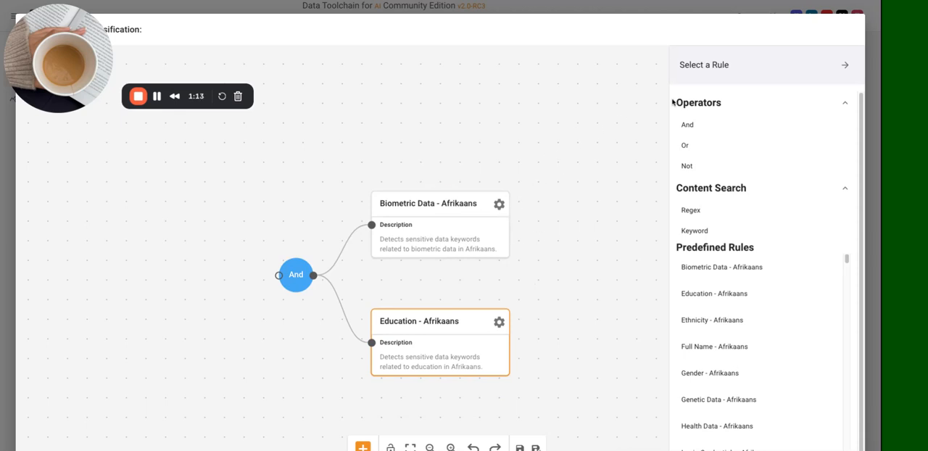
pyautogui.click(721, 145)
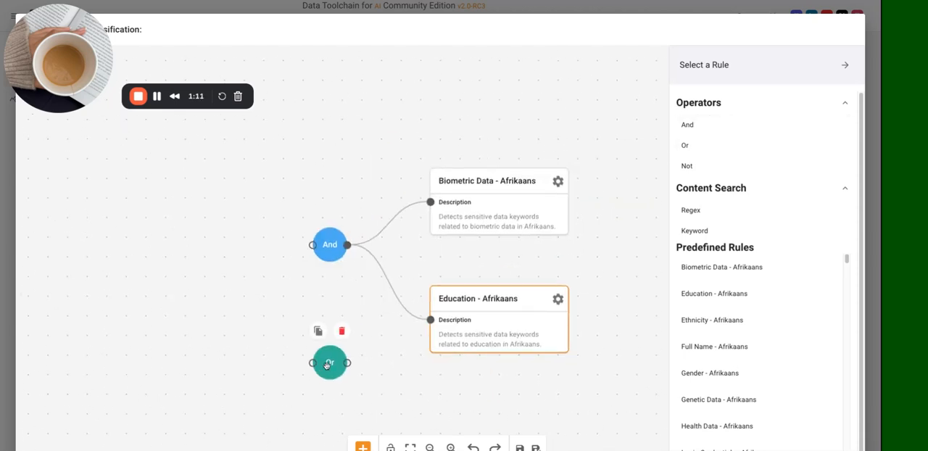
# Move the Or operator above the Biometric Data rule and connect the And operator's output to it
pyautogui.moveTo(327, 365); pyautogui.dragTo(431, 114)
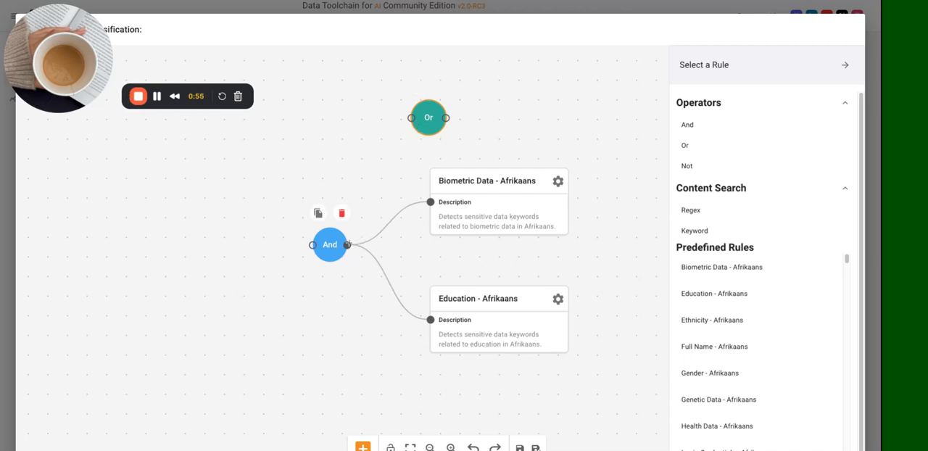
pyautogui.moveTo(348, 245); pyautogui.dragTo(422, 118)
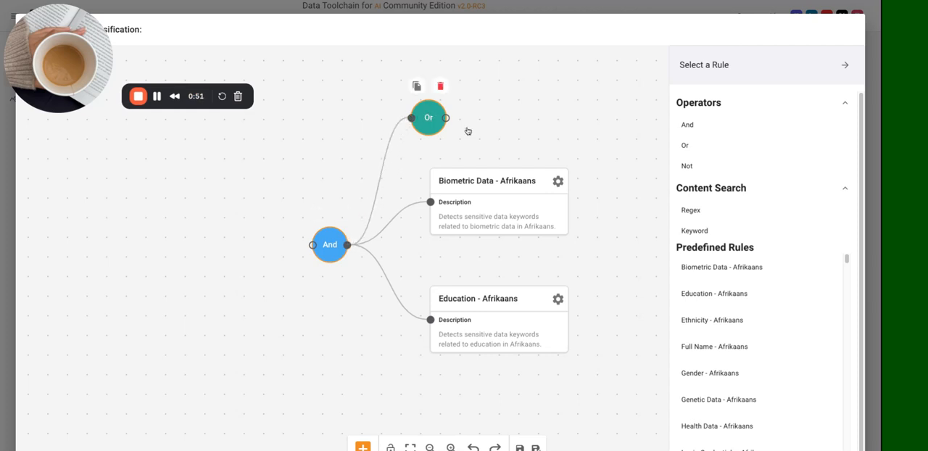
# Add the predefined Gender - Afrikaans rule, place it beside the Or operator and connect the Or output to it
pyautogui.click(745, 383)
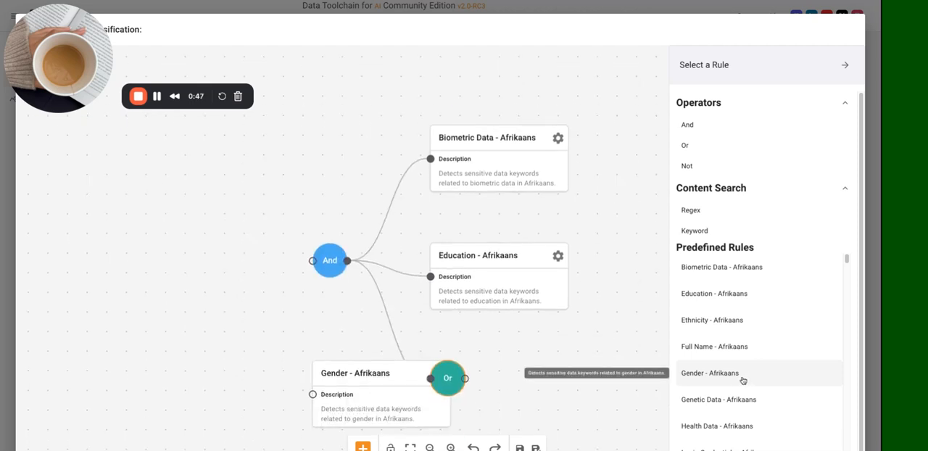
pyautogui.moveTo(384, 400); pyautogui.dragTo(592, 396)
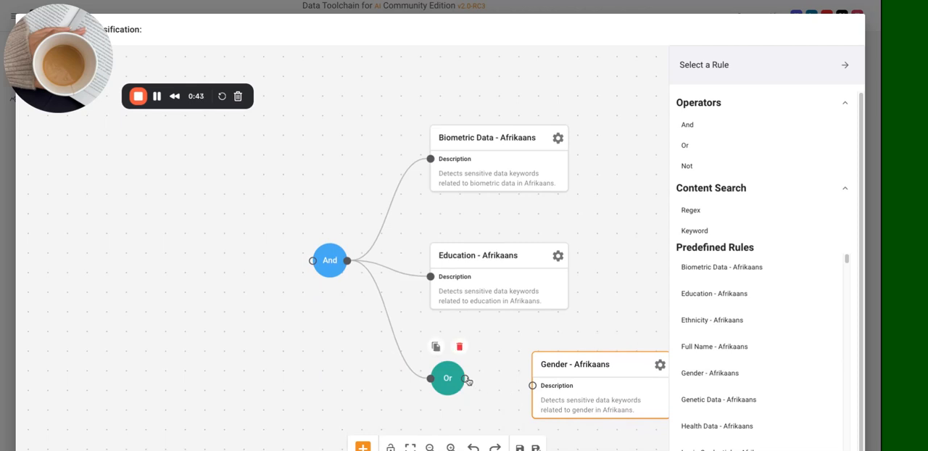
pyautogui.moveTo(465, 378); pyautogui.dragTo(533, 385)
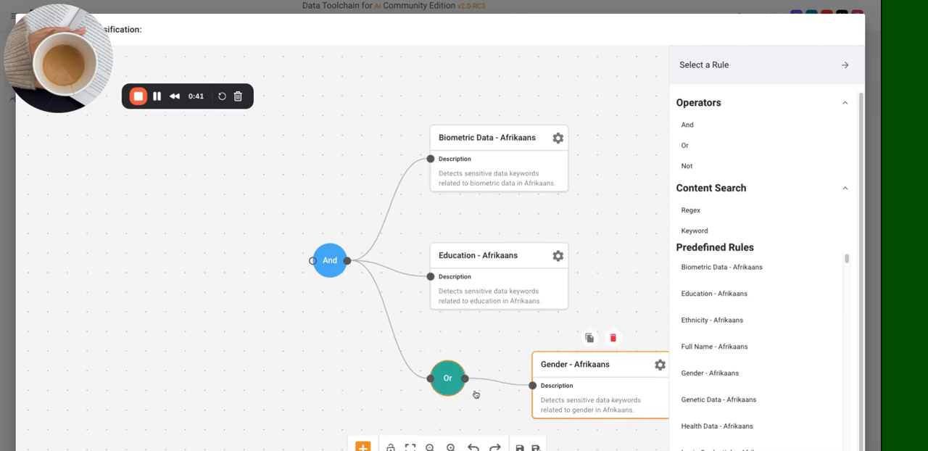
# Set the Gender - Afrikaans rule's count to Less than or Equal 2, save the rule and close its settings
pyautogui.click(660, 365)
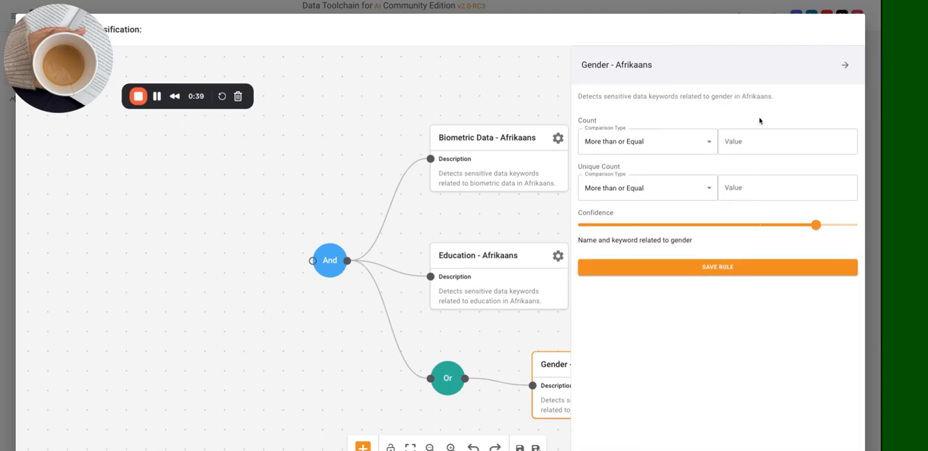
pyautogui.click(638, 147)
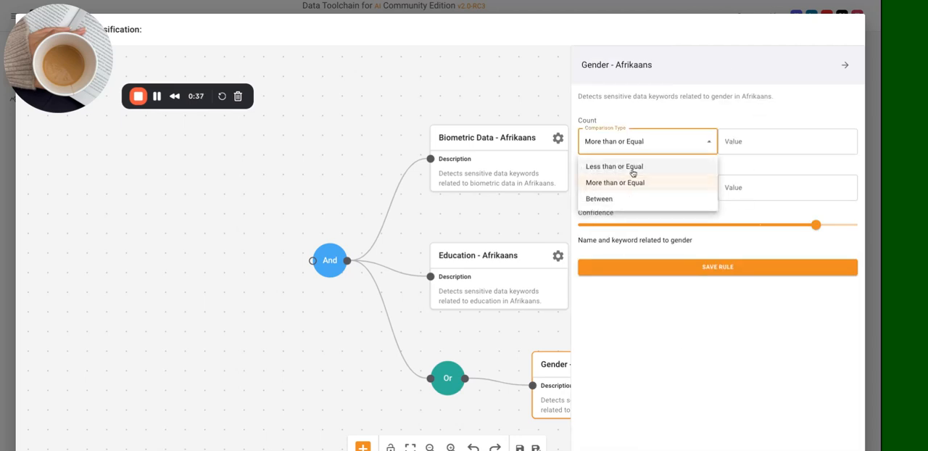
pyautogui.click(633, 173)
pyautogui.click(773, 145)
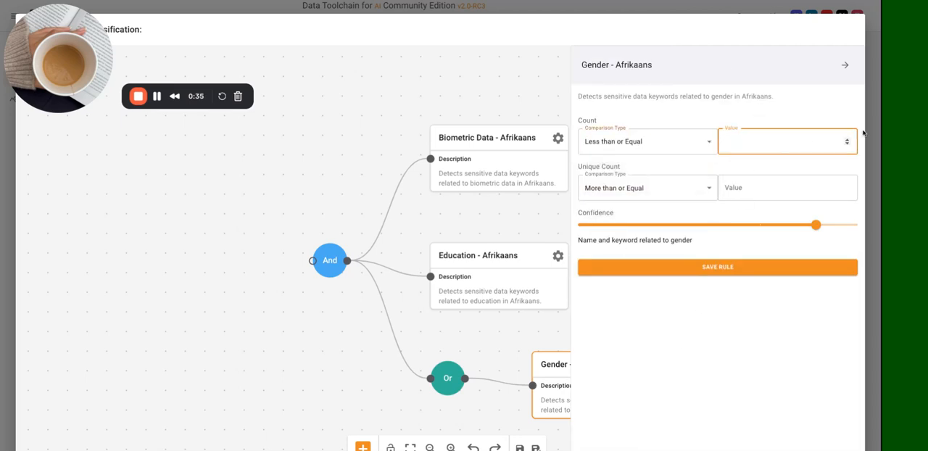
pyautogui.write('2')
pyautogui.click(740, 267)
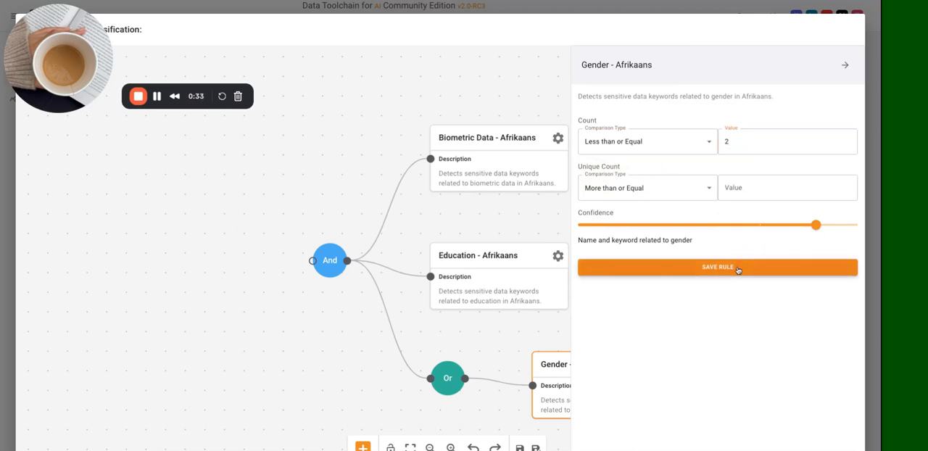
pyautogui.click(844, 68)
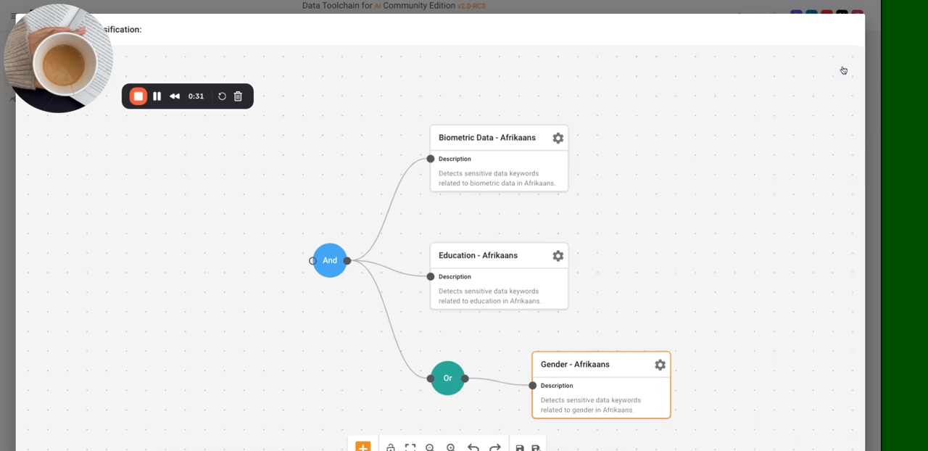
# Add a Not operator to the canvas and place it below the Or operator and the Gender - Afrikaans rule
pyautogui.moveTo(482, 347)
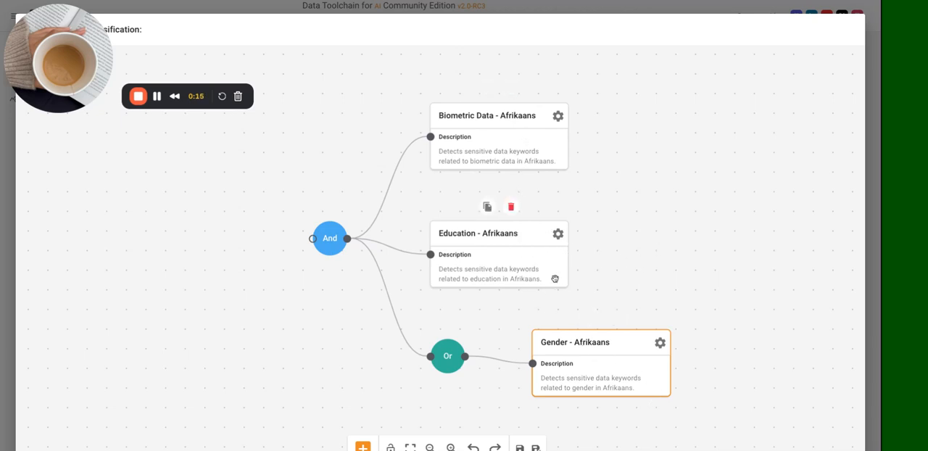
pyautogui.scroll(-1, 584, 380)
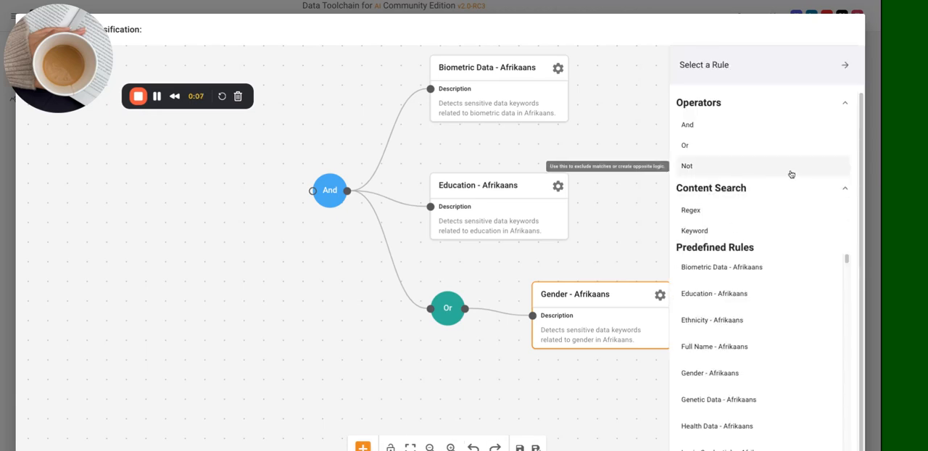
pyautogui.click(790, 172)
pyautogui.moveTo(280, 366); pyautogui.dragTo(423, 406)
pyautogui.scroll(-3, 415, 341)
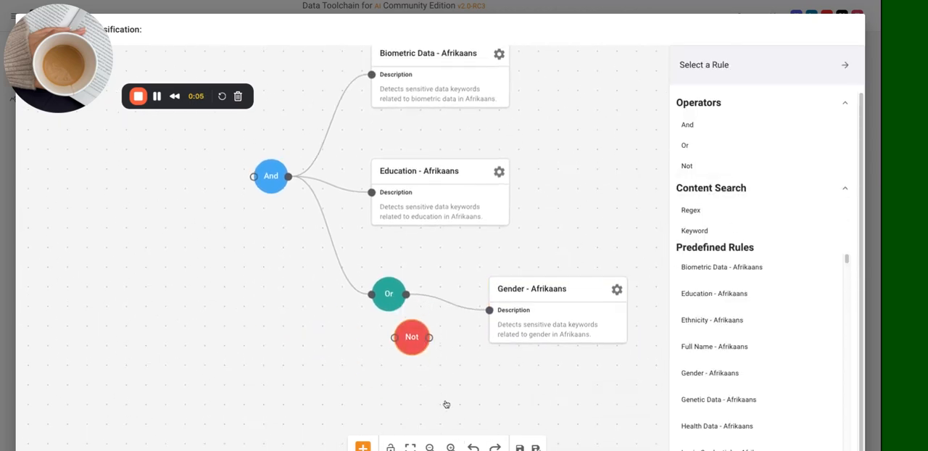
pyautogui.moveTo(412, 334); pyautogui.dragTo(469, 389)
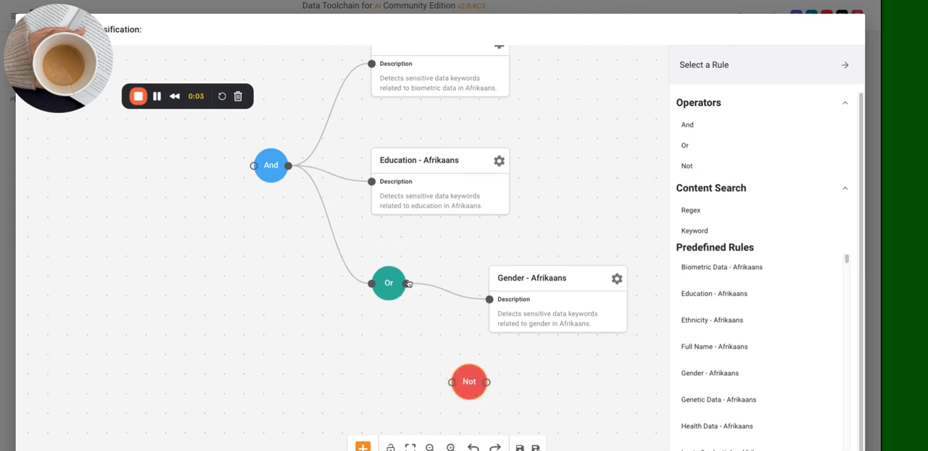